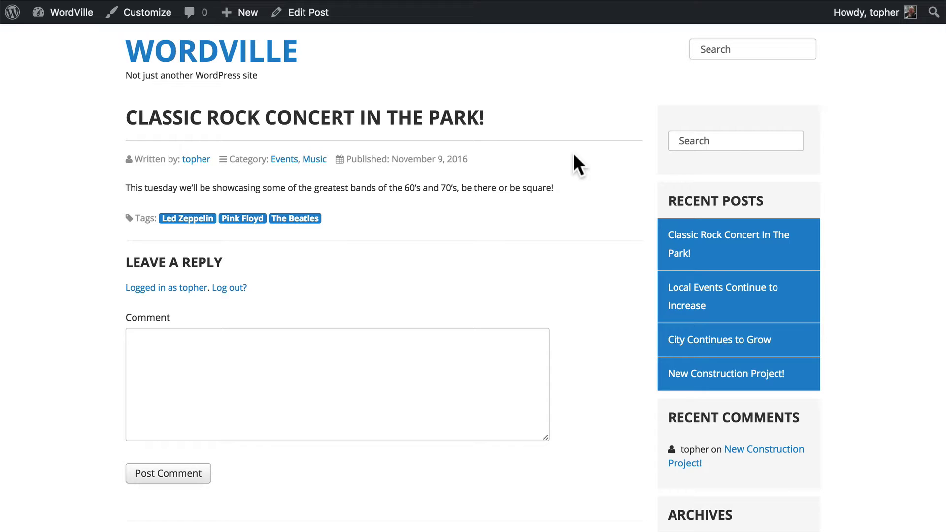
- Comment 'Will there be a playground for kids at this concert?' on the concert post
{"action": "scroll", "coordinate": [574, 155], "scroll_direction": "down", "scroll_amount": 2}
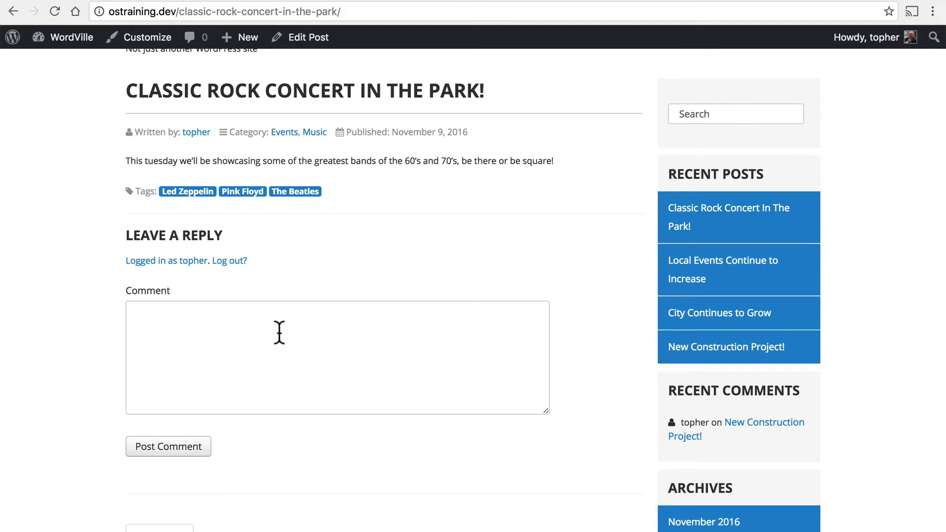
{"action": "left_click", "coordinate": [279, 333]}
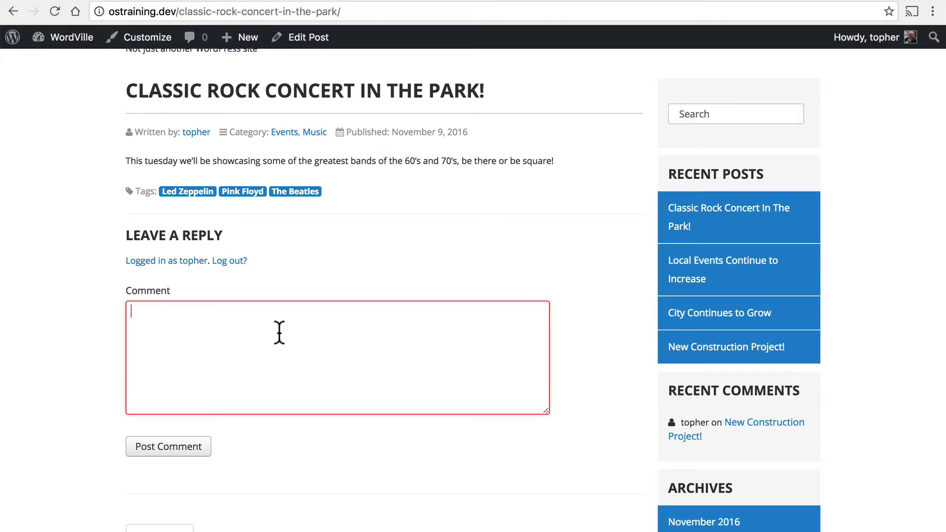
{"action": "type", "text": "Will there be"}
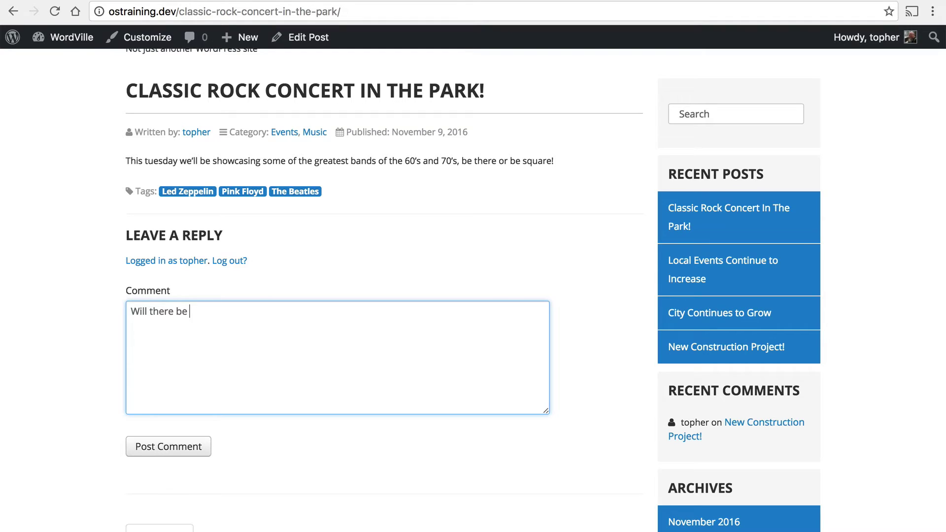
{"action": "type", "text": " a playground for kids "}
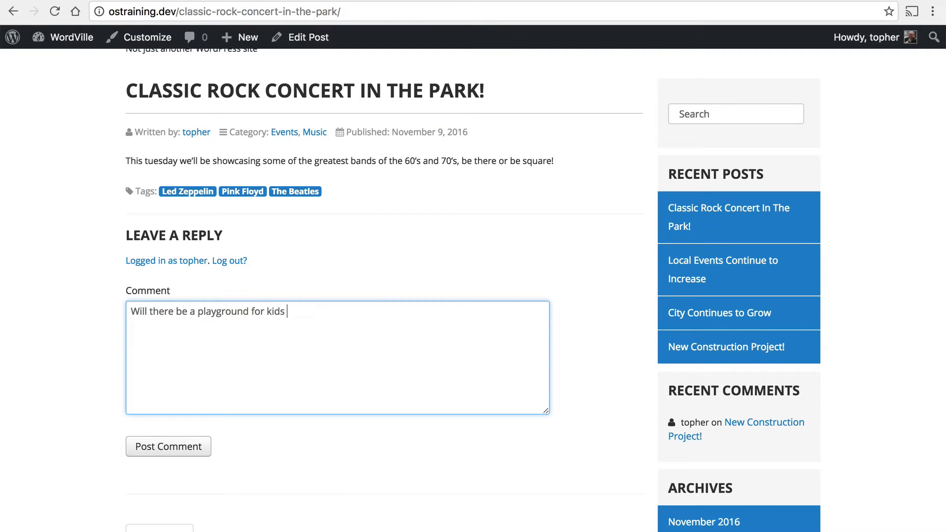
{"action": "type", "text": "at this concert?"}
{"action": "left_click", "coordinate": [169, 447]}
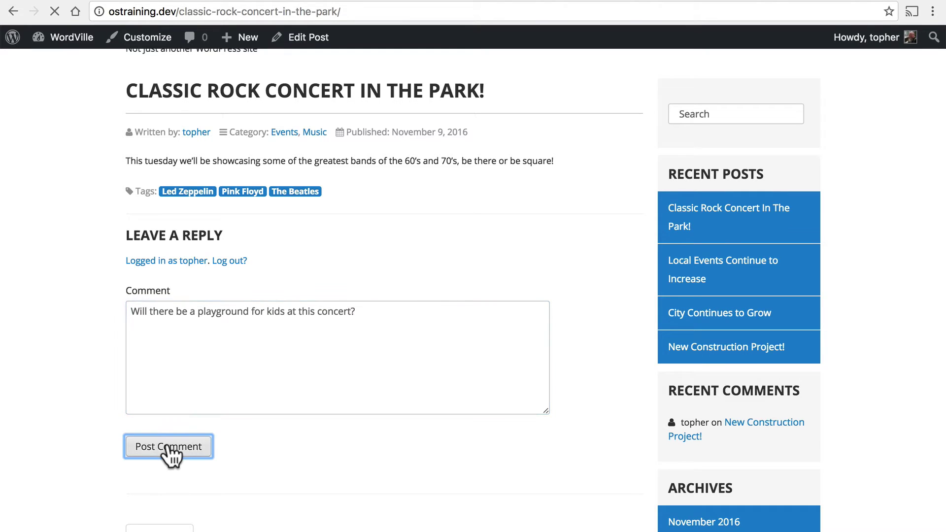
{"action": "scroll", "coordinate": [318, 213], "scroll_direction": "up", "scroll_amount": 4}
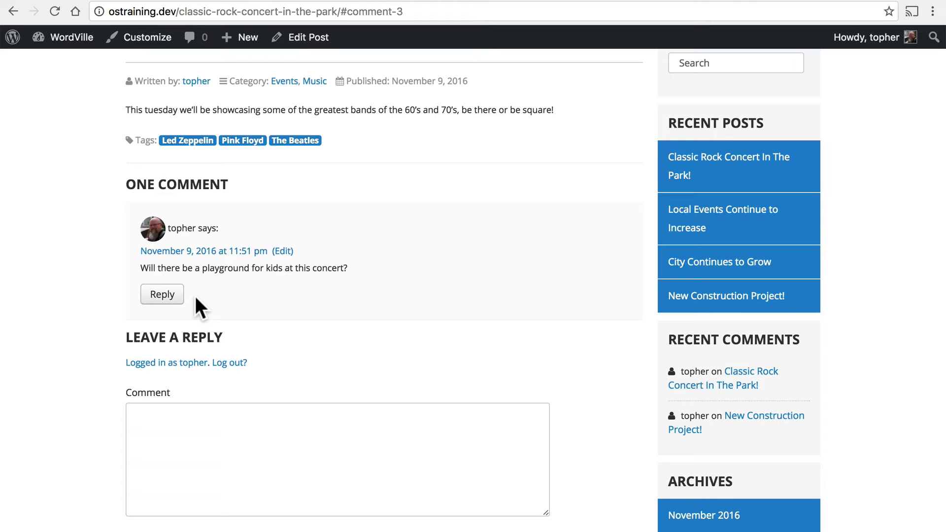
- Scroll the concert post to review the published playground comment
{"action": "scroll", "coordinate": [195, 297], "scroll_direction": "down", "scroll_amount": 3}
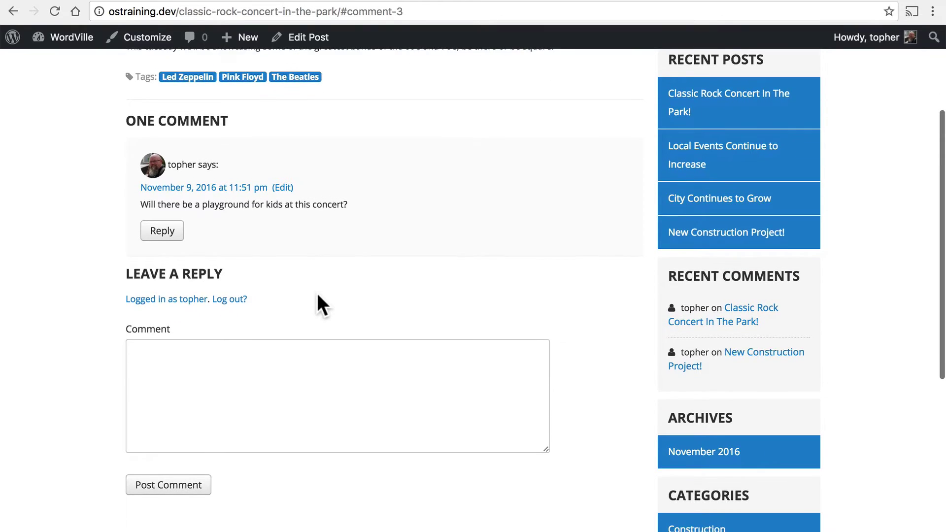
{"action": "scroll", "coordinate": [317, 296], "scroll_direction": "up", "scroll_amount": 1}
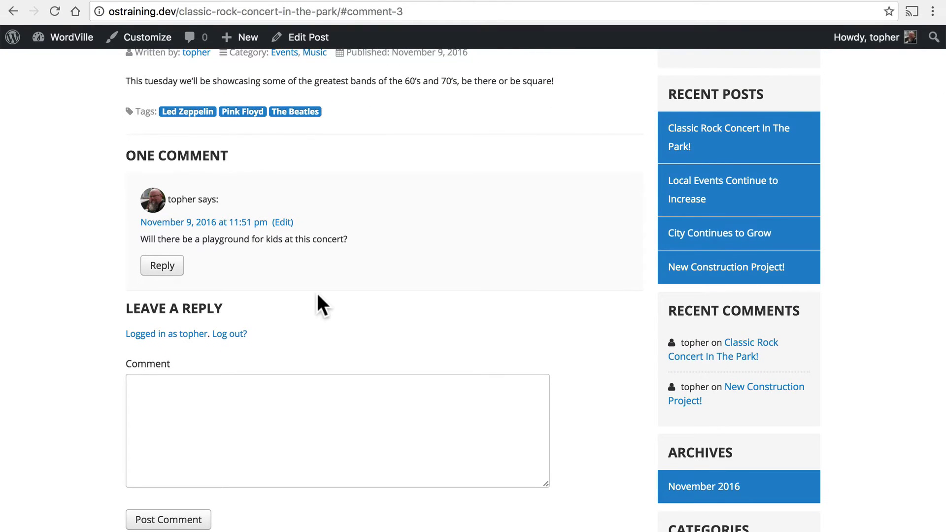
- In a private window, load ostraining.dev and open the Classic Rock Concert in the Park! post
{"action": "key", "text": "super+shift+n"}
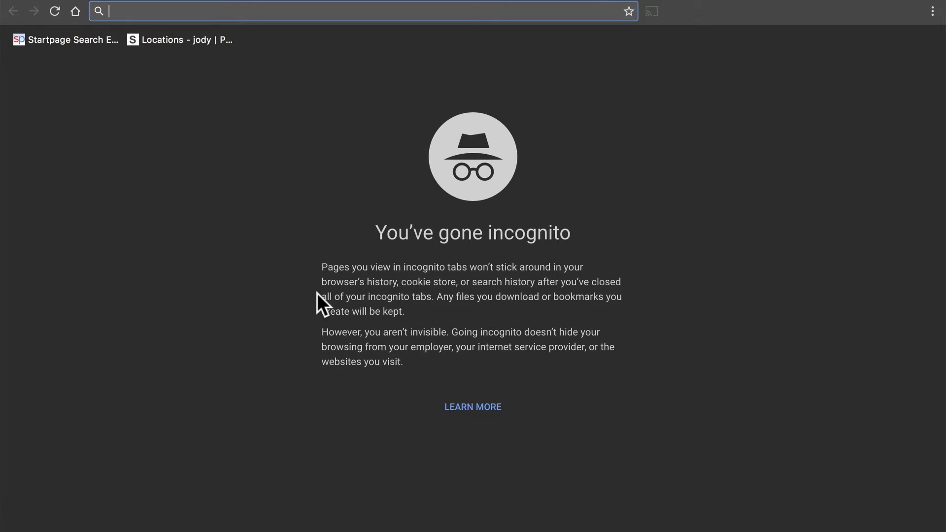
{"action": "type", "text": "ostraining.dev"}
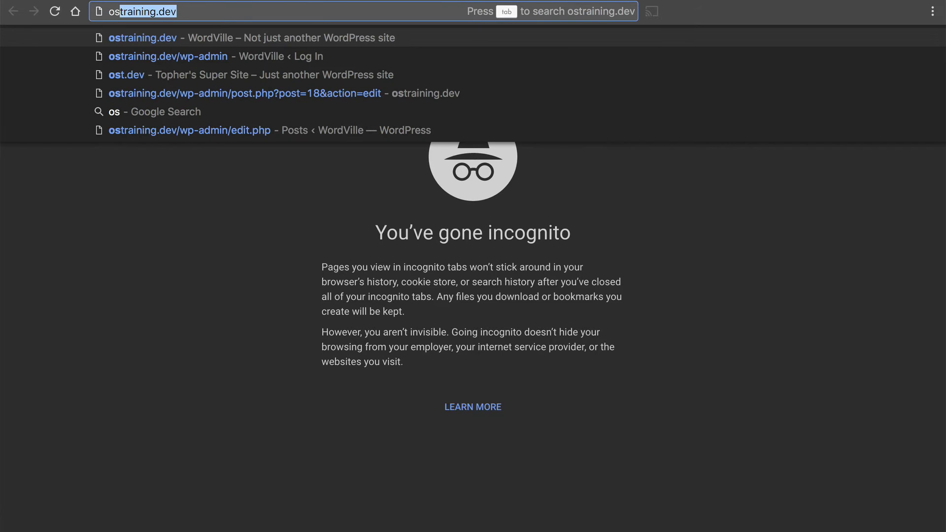
{"action": "key", "text": "Return"}
{"action": "left_click", "coordinate": [322, 120]}
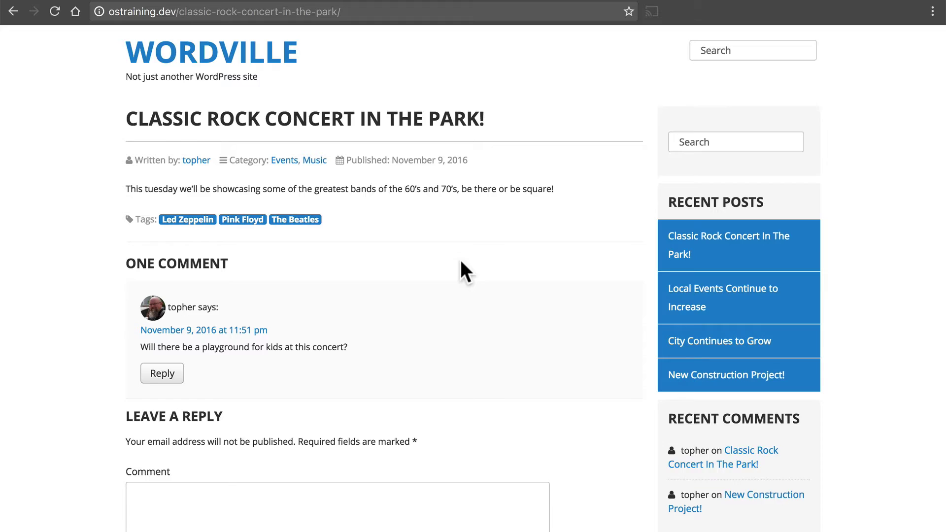
{"action": "scroll", "coordinate": [466, 271], "scroll_direction": "down", "scroll_amount": 2}
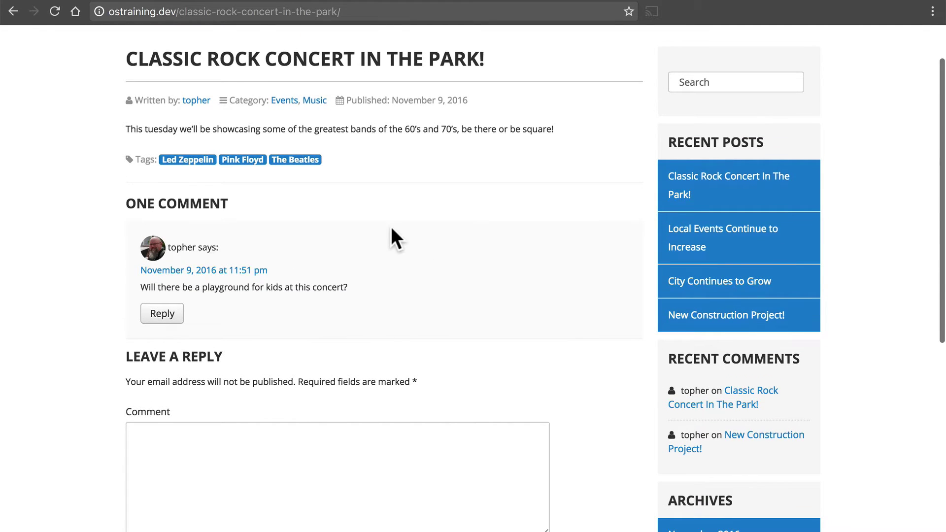
{"action": "scroll", "coordinate": [391, 231], "scroll_direction": "down", "scroll_amount": 6}
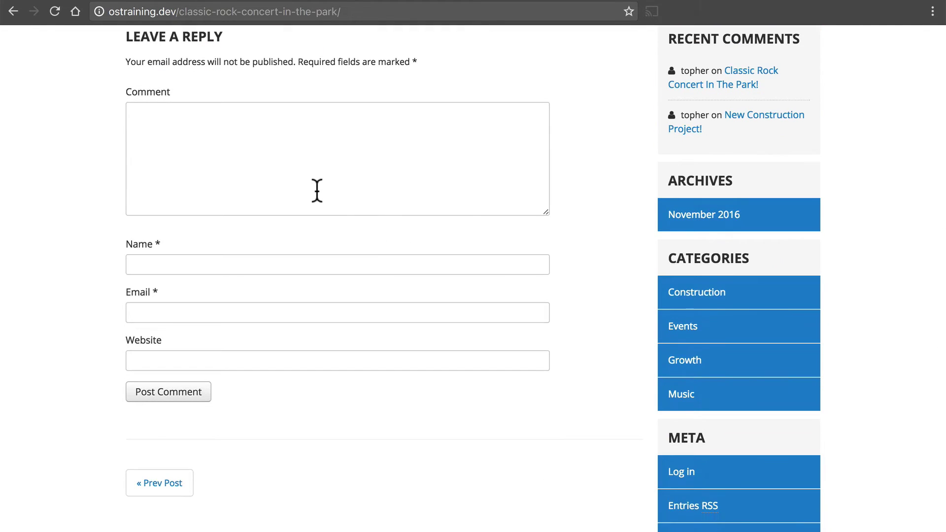
- Post 'Are there bathrooms readily available at this park?' with the visitor's name, e-mail and website
{"action": "left_click", "coordinate": [317, 190]}
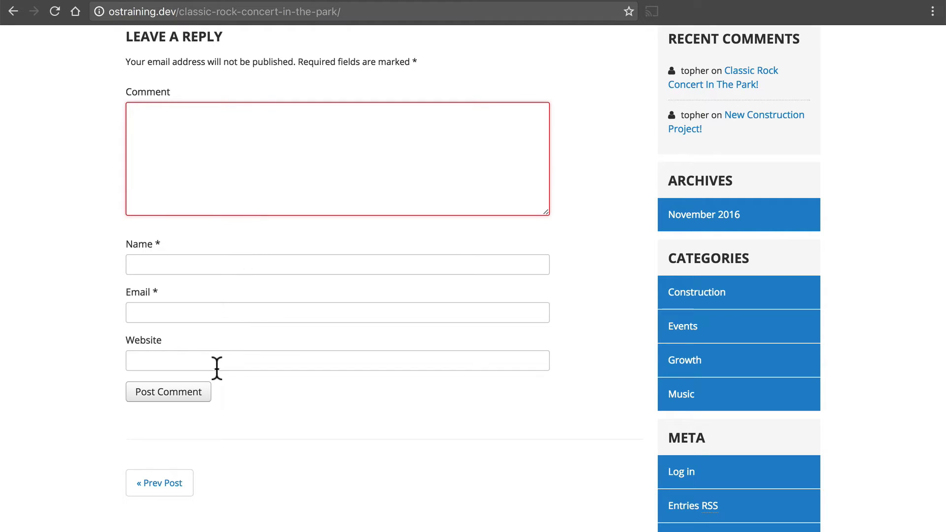
{"action": "type", "text": "Are there bathrooms readily available at this park?"}
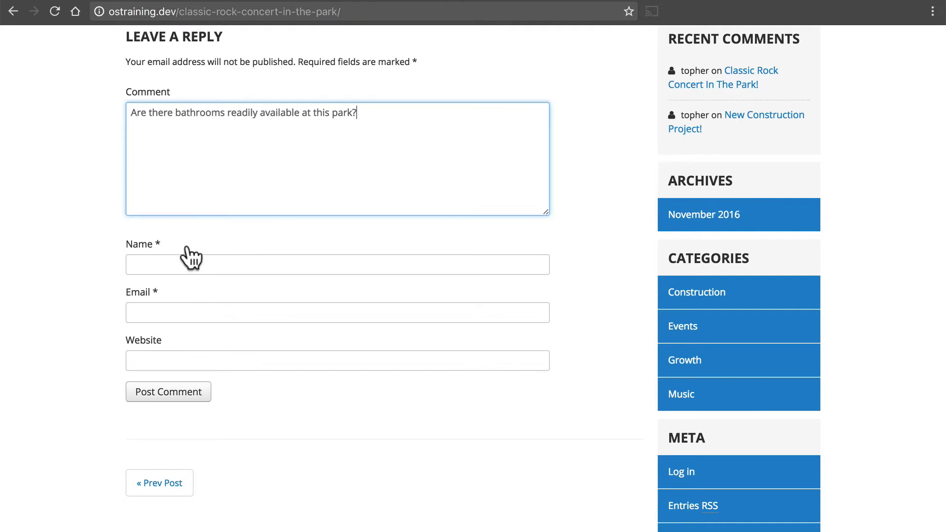
{"action": "left_click", "coordinate": [181, 259]}
{"action": "type", "text": "Topher"}
{"action": "key", "text": "Tab"}
{"action": "key", "text": "Tab"}
{"action": "type", "text": "http://topher1kenobe.com"}
{"action": "key", "text": "Tab"}
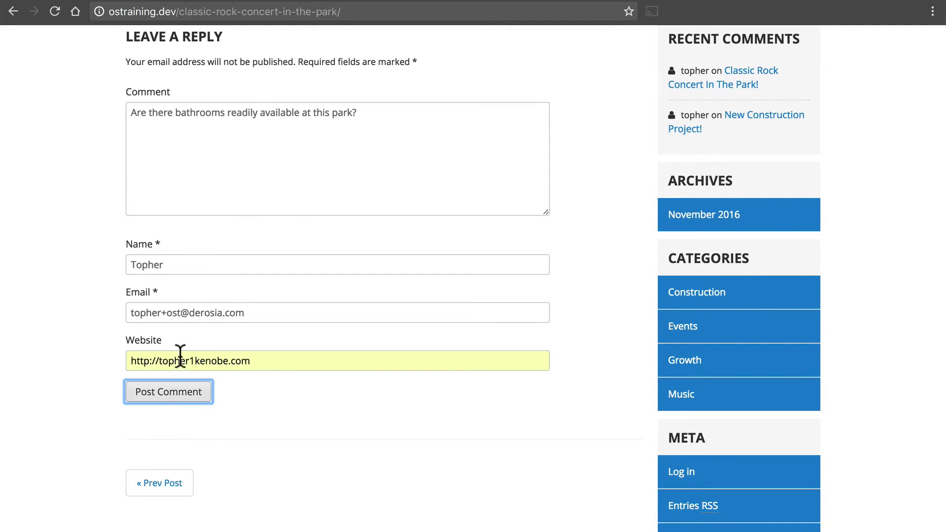
{"action": "left_click", "coordinate": [173, 394]}
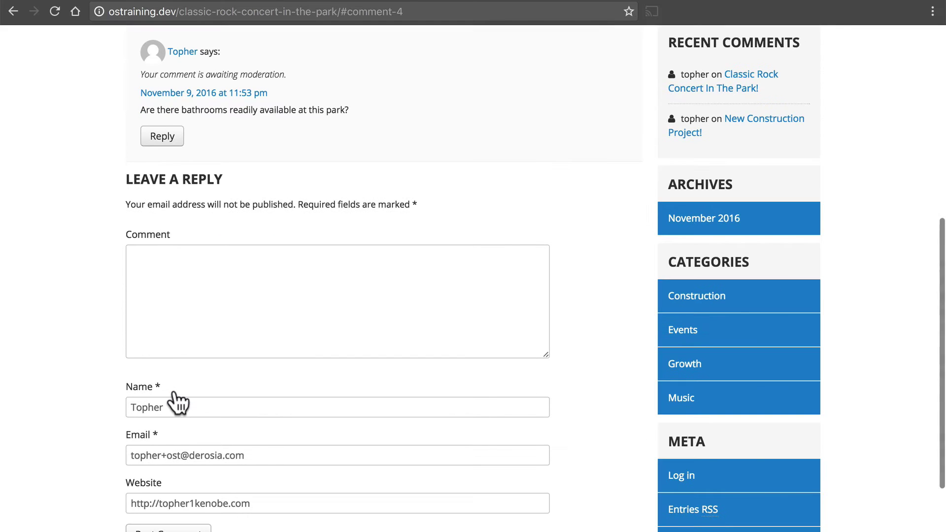
- Scroll back up the visitor's view, then switch to the logged-in admin window
{"action": "scroll", "coordinate": [424, 189], "scroll_direction": "up", "scroll_amount": 3}
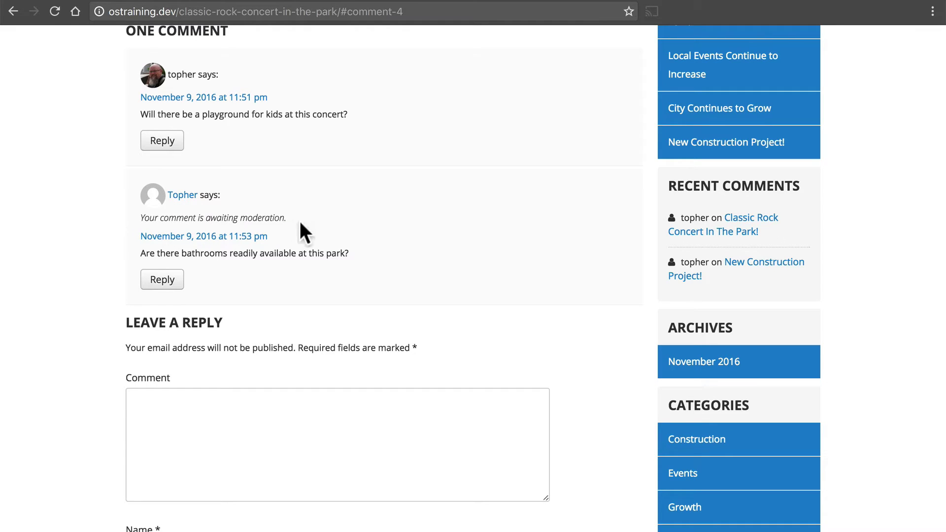
{"action": "scroll", "coordinate": [367, 224], "scroll_direction": "up", "scroll_amount": 1}
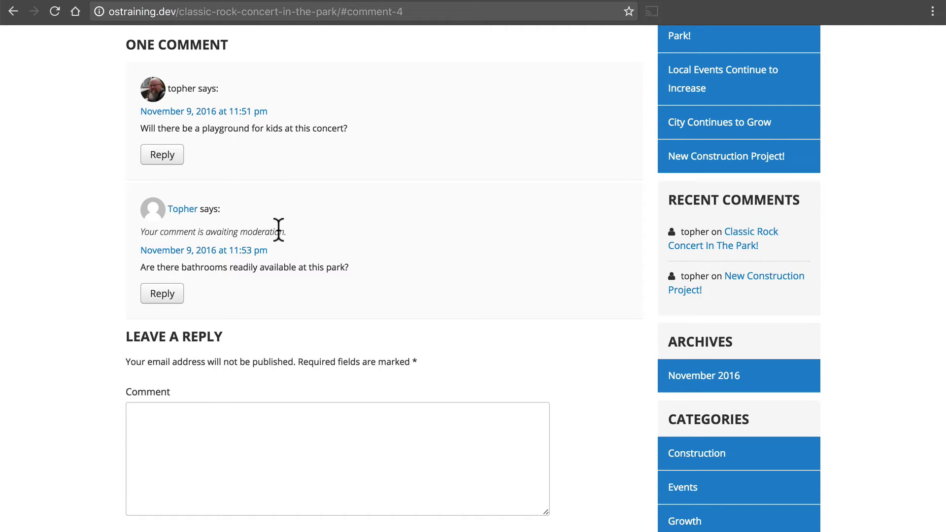
{"action": "scroll", "coordinate": [380, 226], "scroll_direction": "up", "scroll_amount": 5}
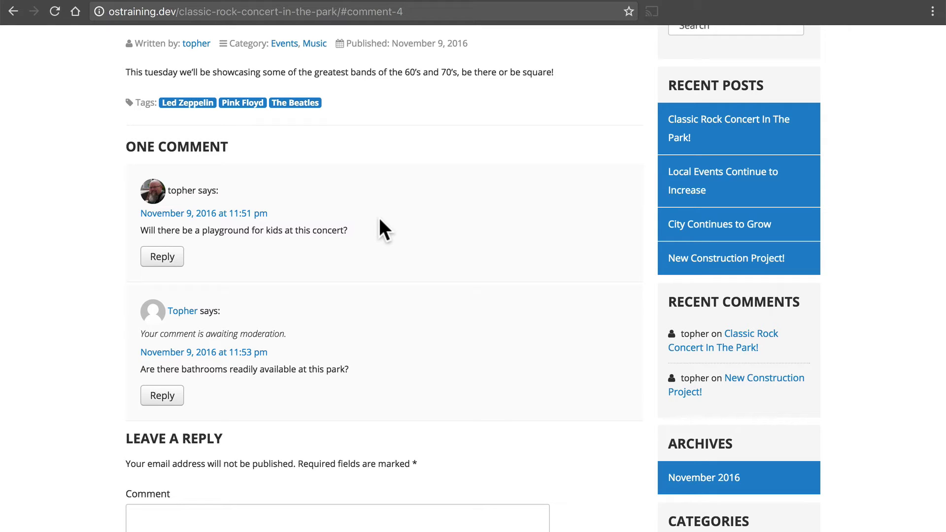
{"action": "key", "text": "ctrl+Left"}
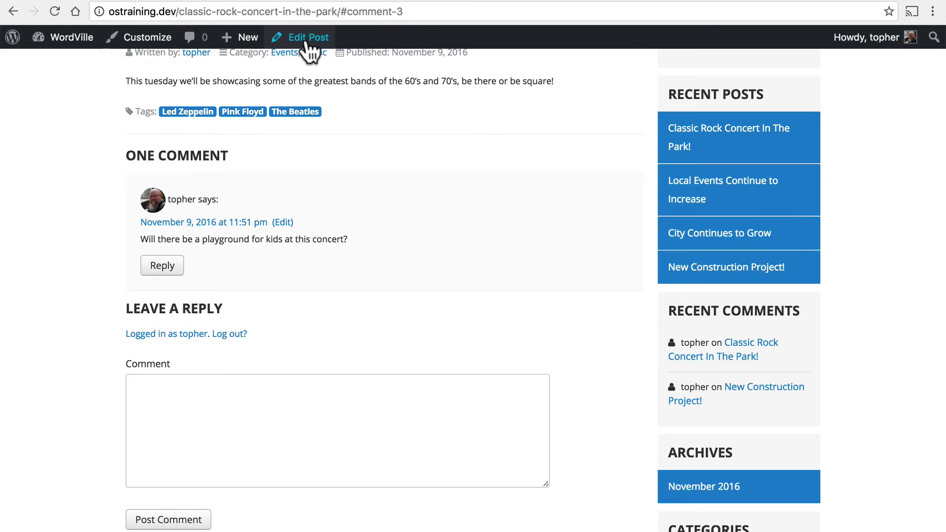
- Open the Classic Rock Concert post in the editor and scroll down to its Comments box
{"action": "left_click", "coordinate": [308, 40]}
{"action": "scroll", "coordinate": [478, 74], "scroll_direction": "down", "scroll_amount": 7}
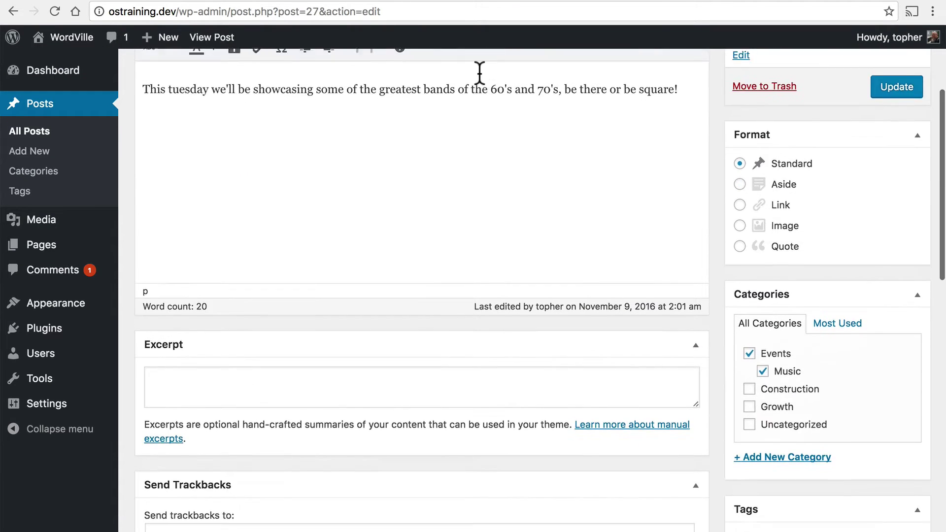
{"action": "scroll", "coordinate": [479, 73], "scroll_direction": "down", "scroll_amount": 10}
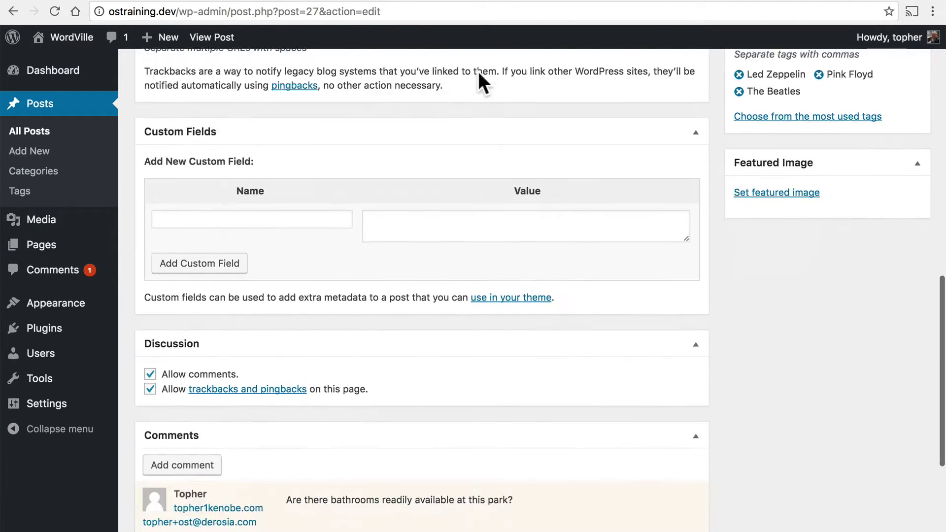
{"action": "mouse_move", "coordinate": [571, 307]}
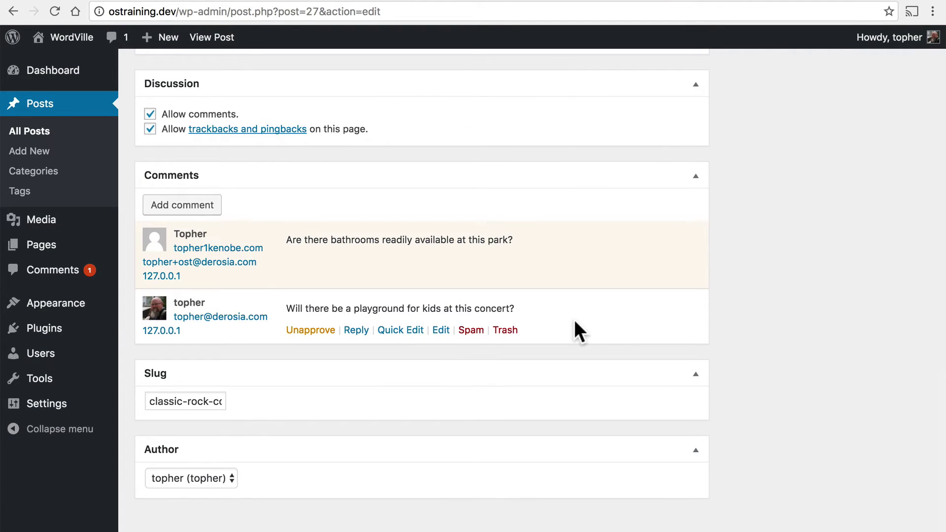
{"action": "mouse_move", "coordinate": [542, 271]}
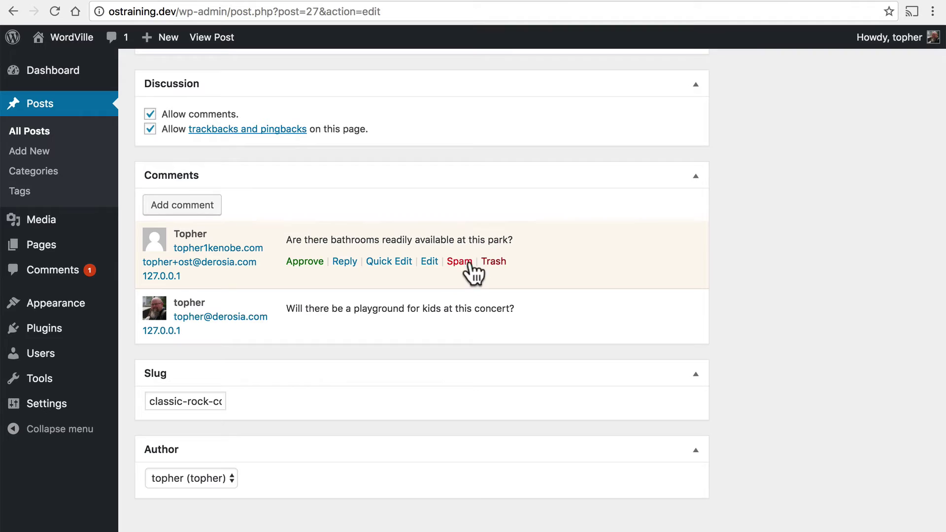
- Reply to the playground question with 'Yes! We have a wonderful playground that's very safe.'
{"action": "mouse_move", "coordinate": [371, 309]}
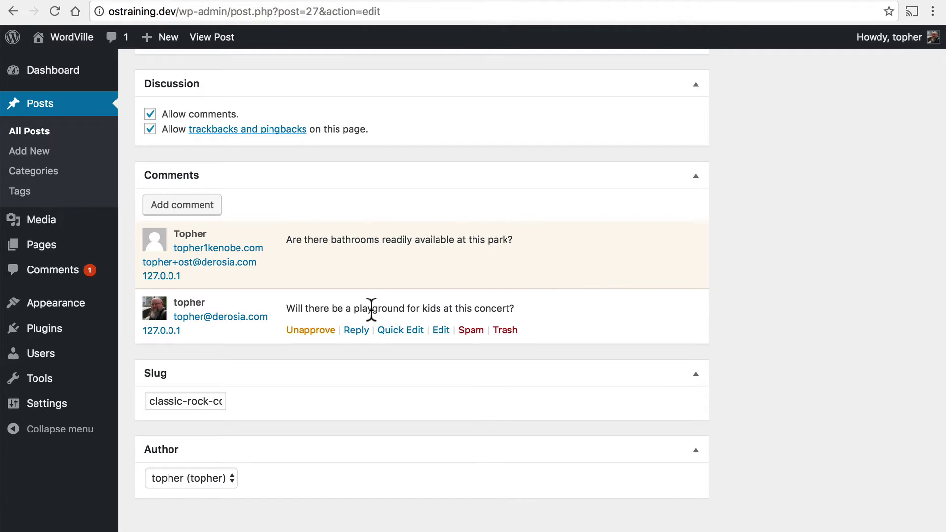
{"action": "left_click", "coordinate": [354, 331]}
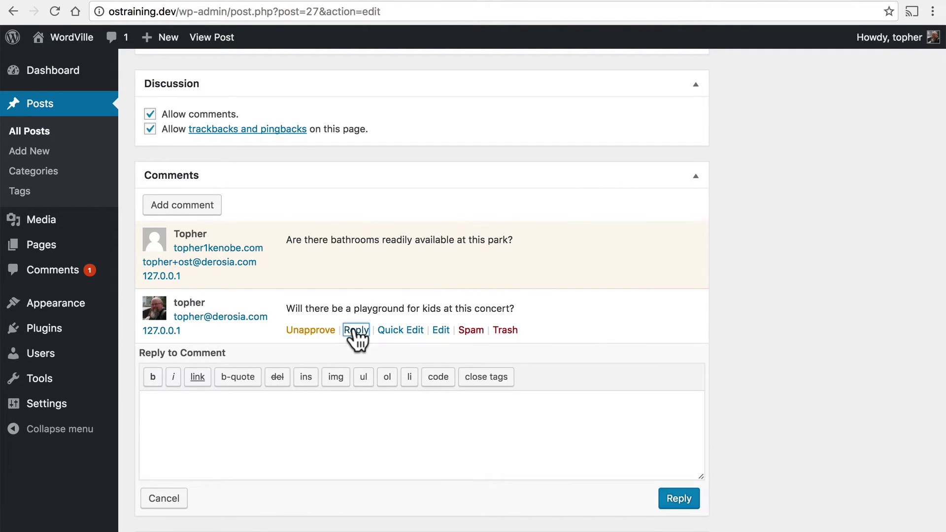
{"action": "type", "text": "Yes! We have a wonderful playground that's very safe."}
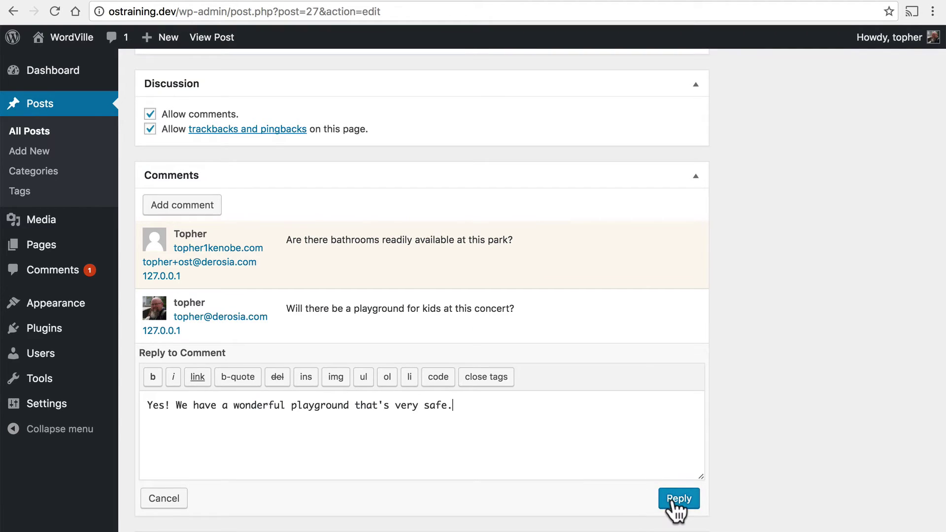
{"action": "left_click", "coordinate": [674, 498]}
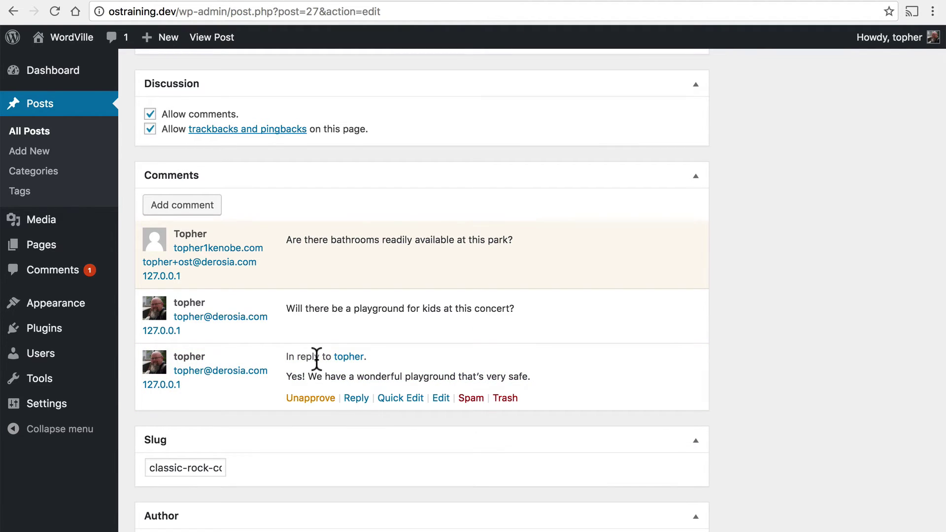
{"action": "mouse_move", "coordinate": [198, 301]}
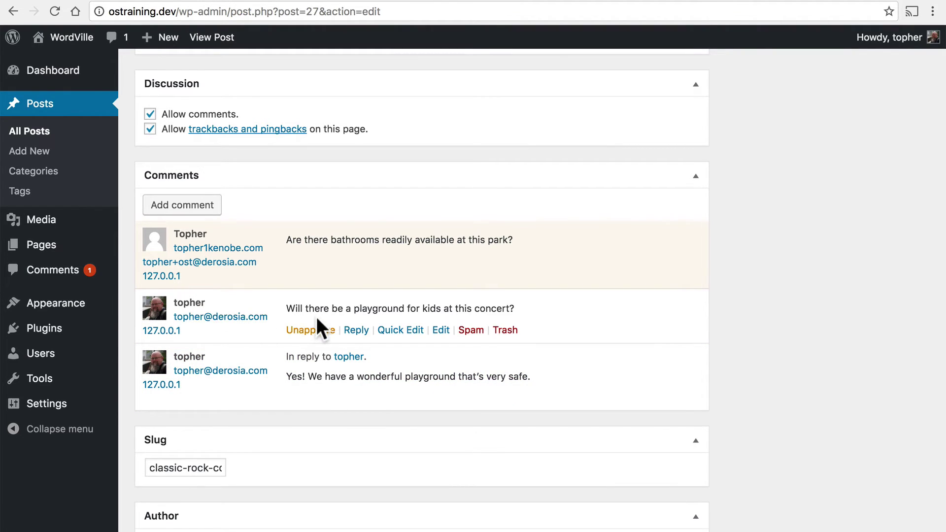
{"action": "mouse_move", "coordinate": [367, 282]}
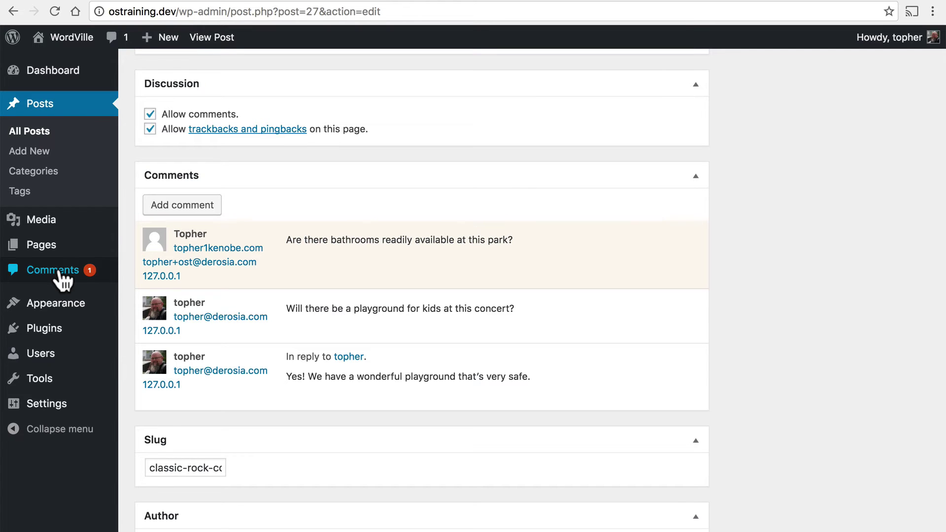
{"action": "left_click", "coordinate": [59, 272]}
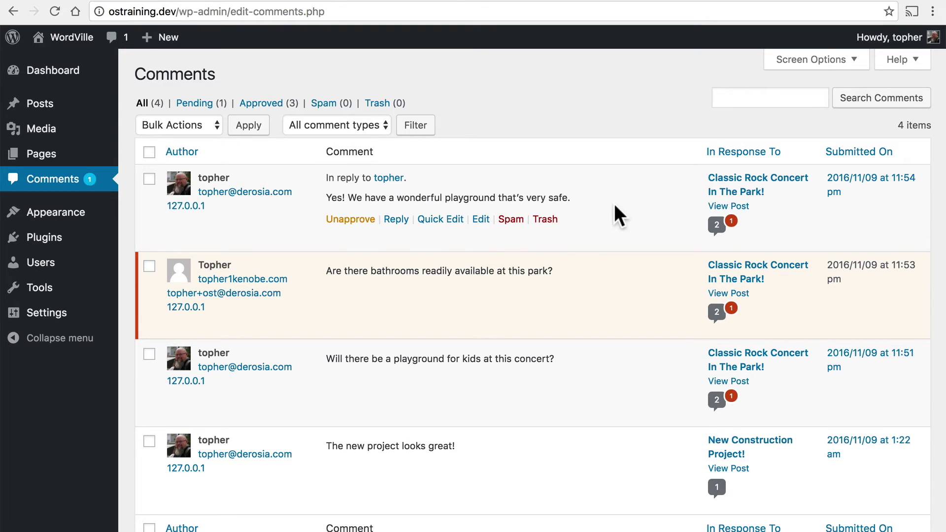
{"action": "scroll", "coordinate": [614, 207], "scroll_direction": "down", "scroll_amount": 2}
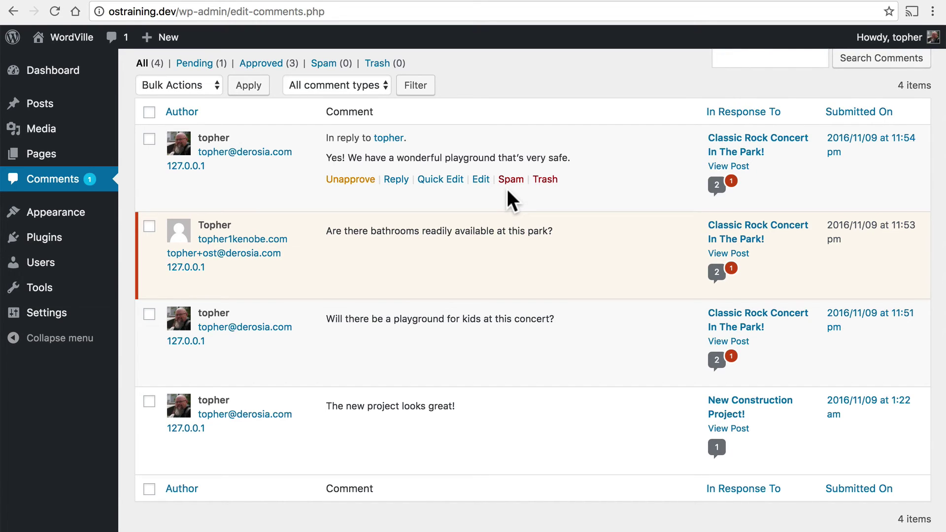
- Approve the bathrooms question and reload the concert post to show its 3 comments
{"action": "mouse_move", "coordinate": [345, 228]}
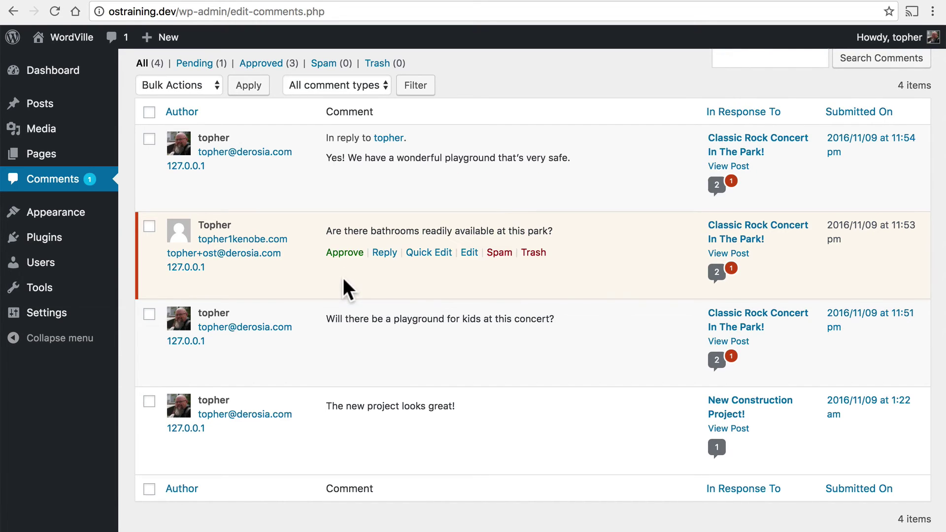
{"action": "left_click", "coordinate": [343, 252]}
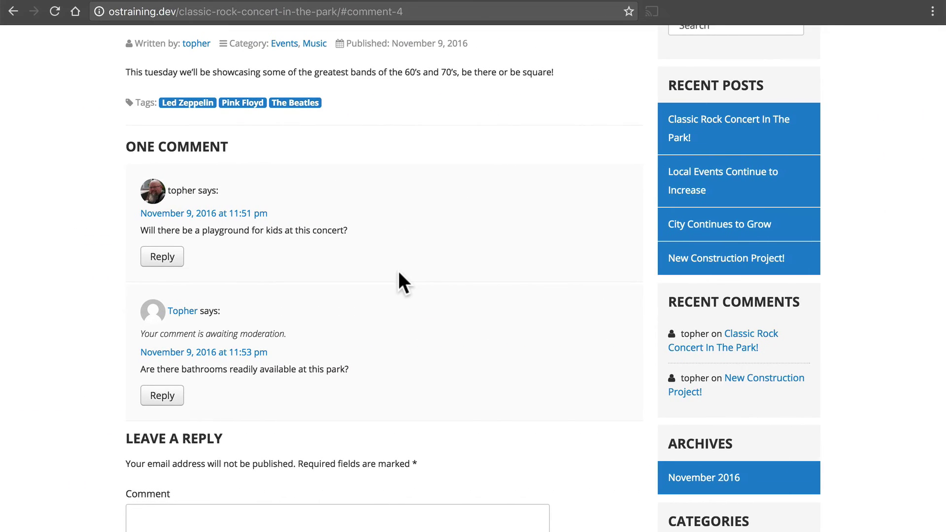
{"action": "left_click", "coordinate": [53, 13]}
{"action": "scroll", "coordinate": [80, 247], "scroll_direction": "down", "scroll_amount": 2}
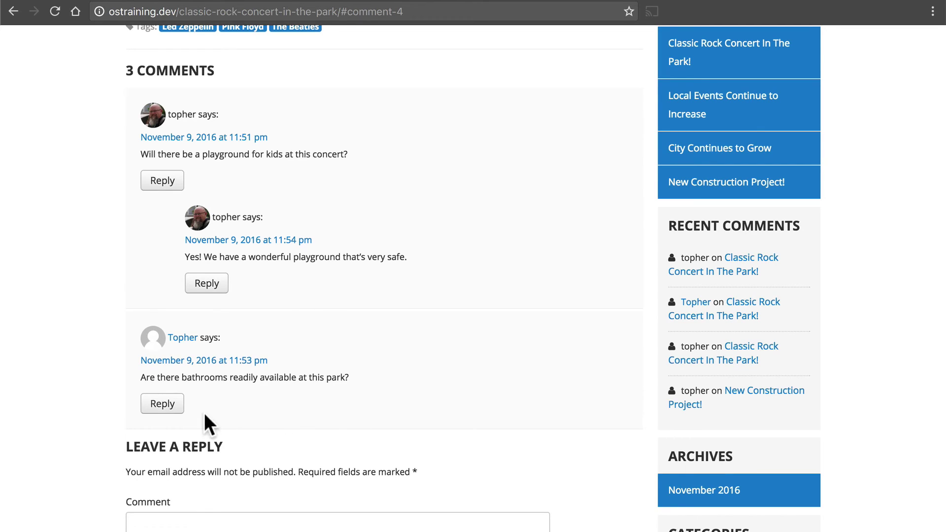
{"action": "left_click", "coordinate": [162, 404]}
{"action": "scroll", "coordinate": [459, 385], "scroll_direction": "down", "scroll_amount": 7}
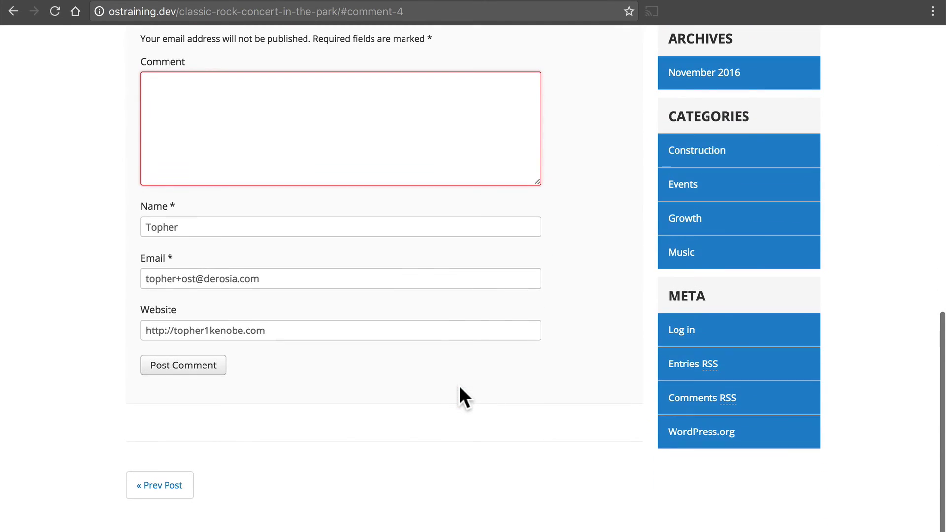
{"action": "scroll", "coordinate": [407, 271], "scroll_direction": "up", "scroll_amount": 3}
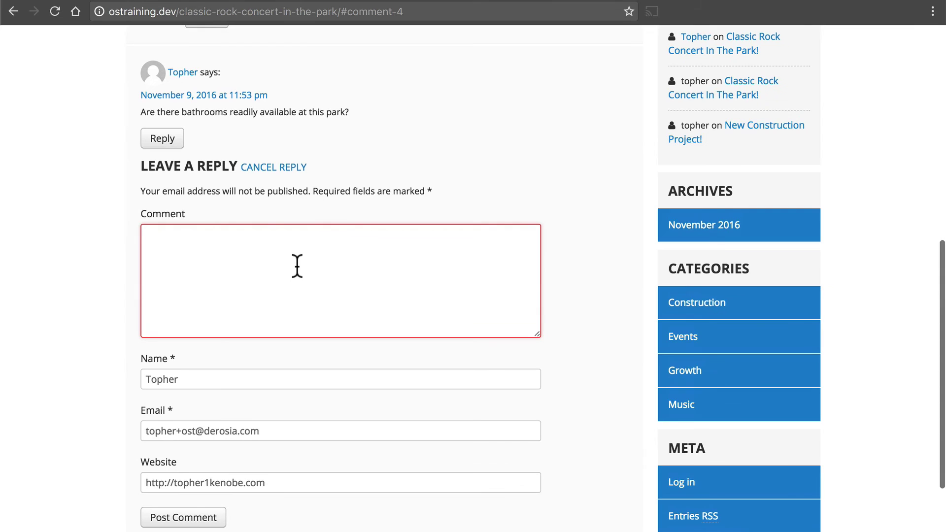
{"action": "left_click", "coordinate": [252, 168]}
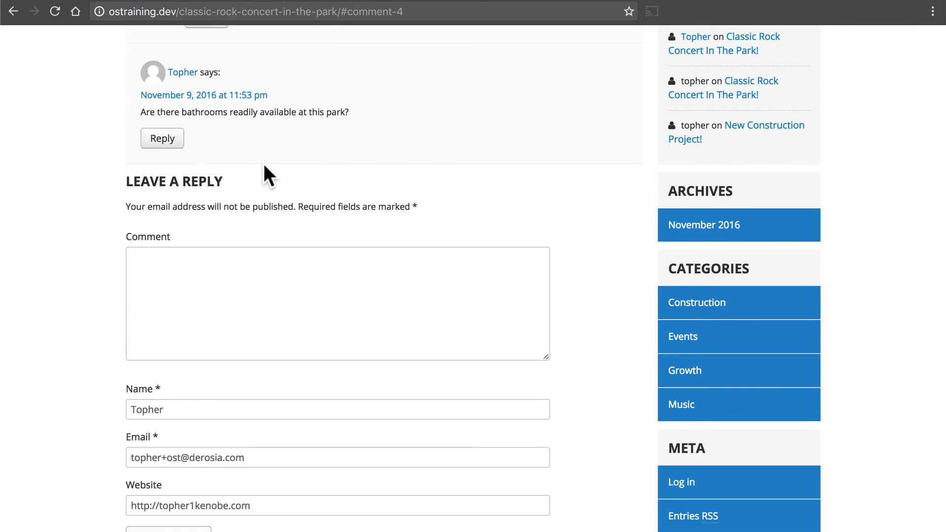
{"action": "scroll", "coordinate": [460, 148], "scroll_direction": "up", "scroll_amount": 7}
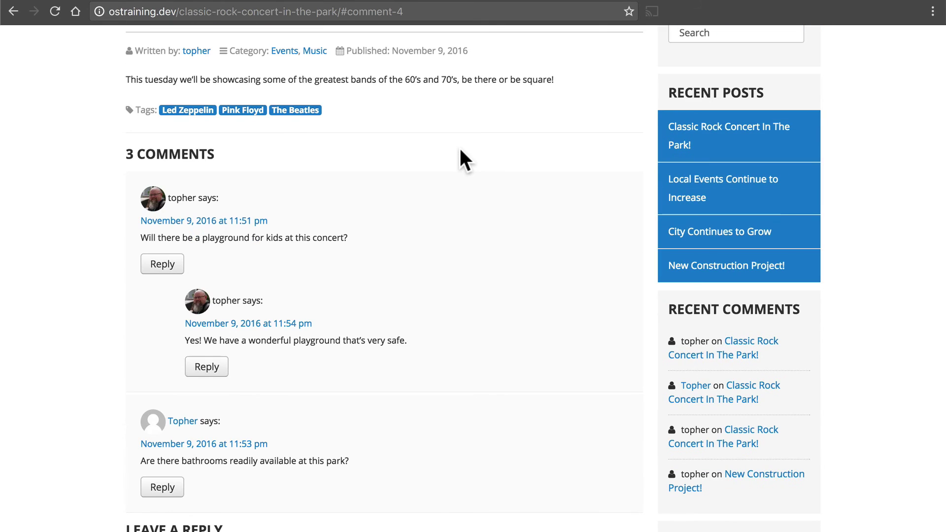